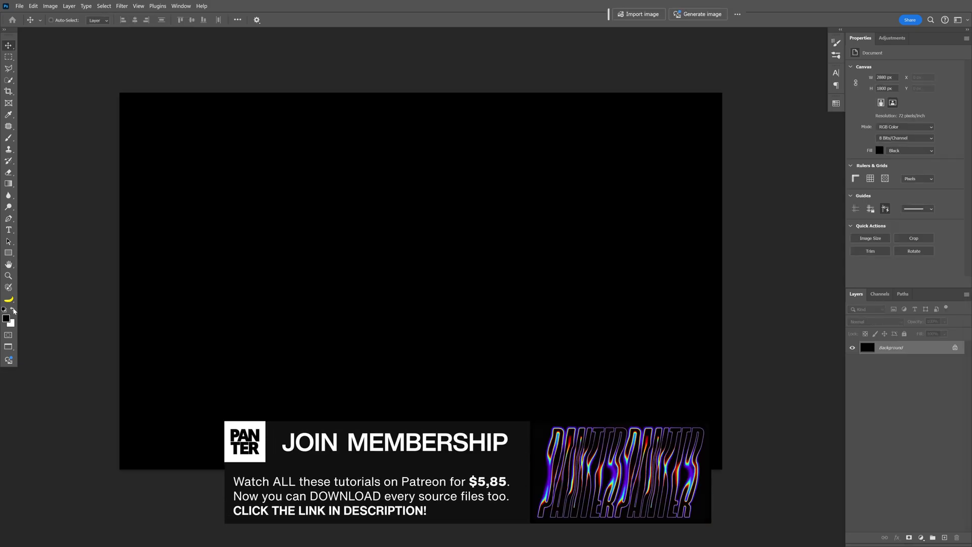
- Add the PANTER text and enlarge it to span most of the canvas
left_click(10, 230)
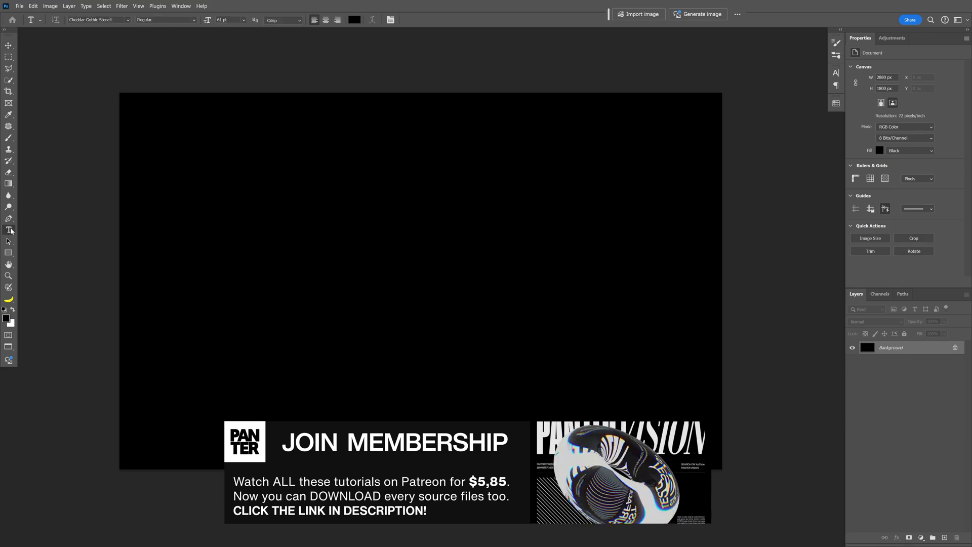
type("PANTER")
key("ctrl+t")
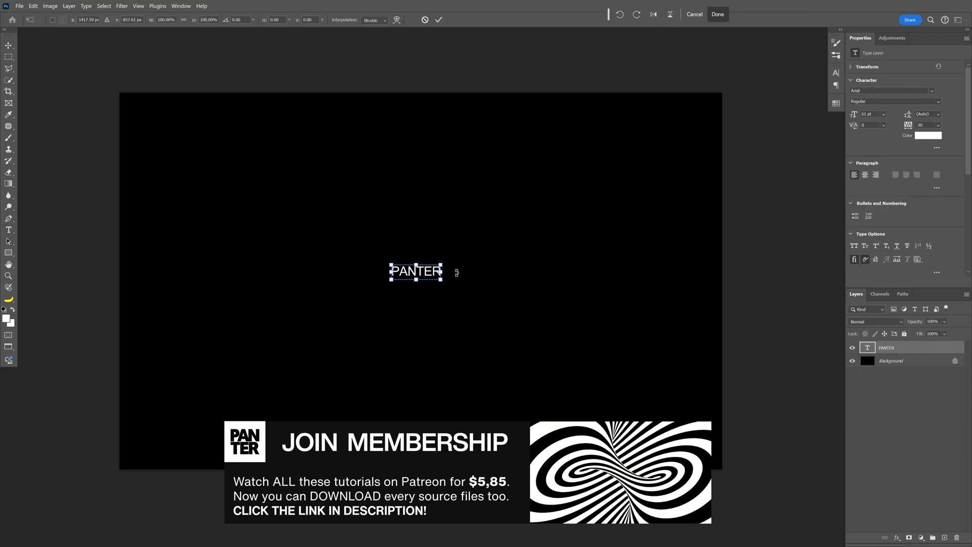
left_click_drag(441, 279, 666, 347)
key("Return")
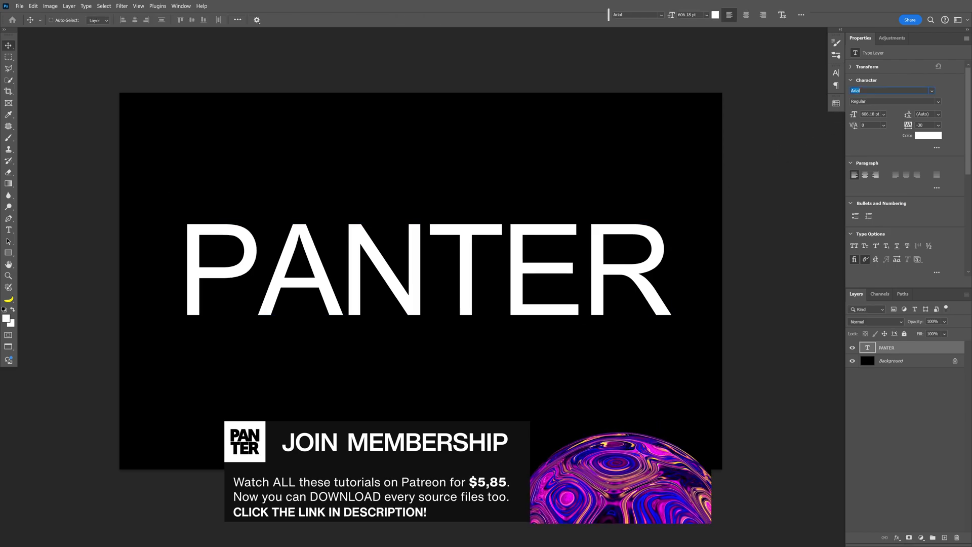
- Change PANTER's font to Cheddar Gothic Stencil and set its blend mode to Dissolve
left_click(890, 91)
type("stencil")
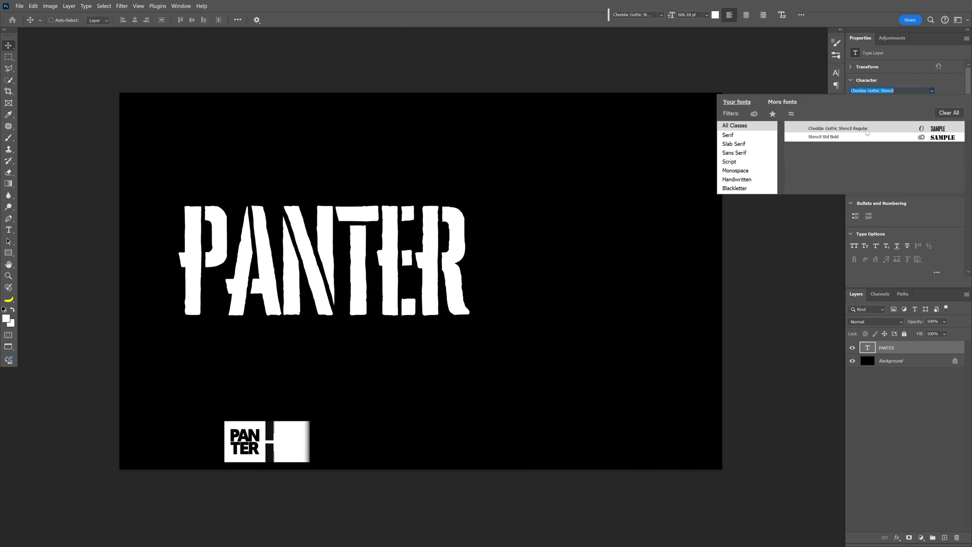
left_click(864, 131)
left_click(876, 321)
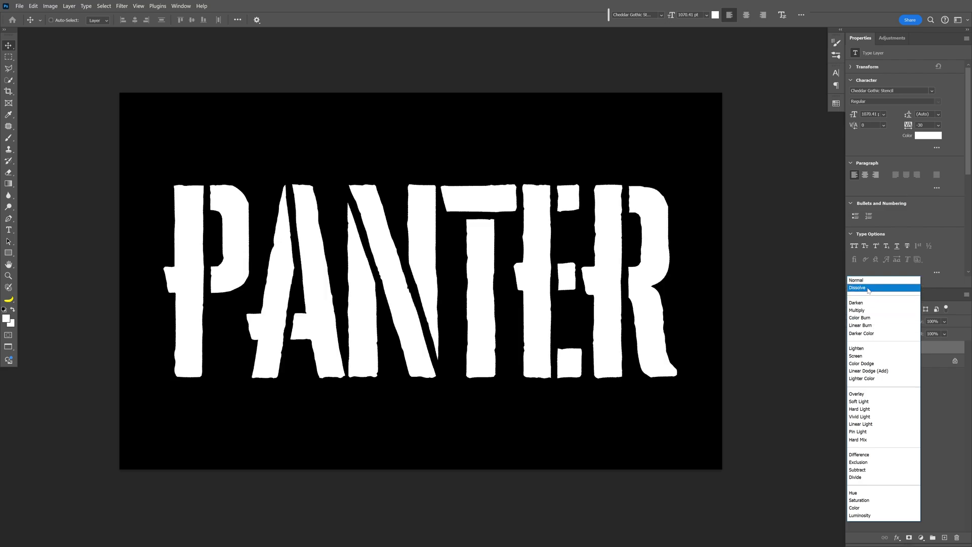
left_click(868, 288)
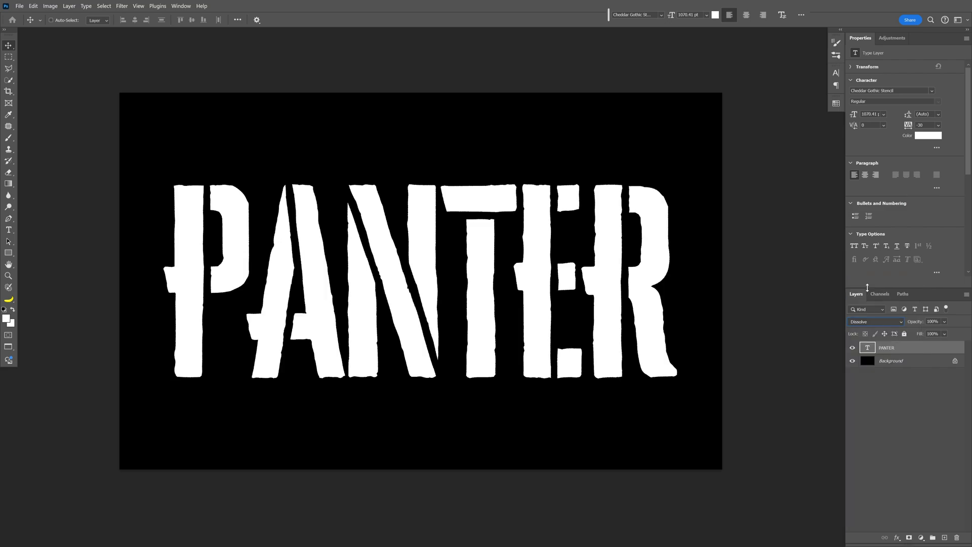
- Start a Field Blur on PANTER, converting the text layer to a smart object
left_click(122, 5)
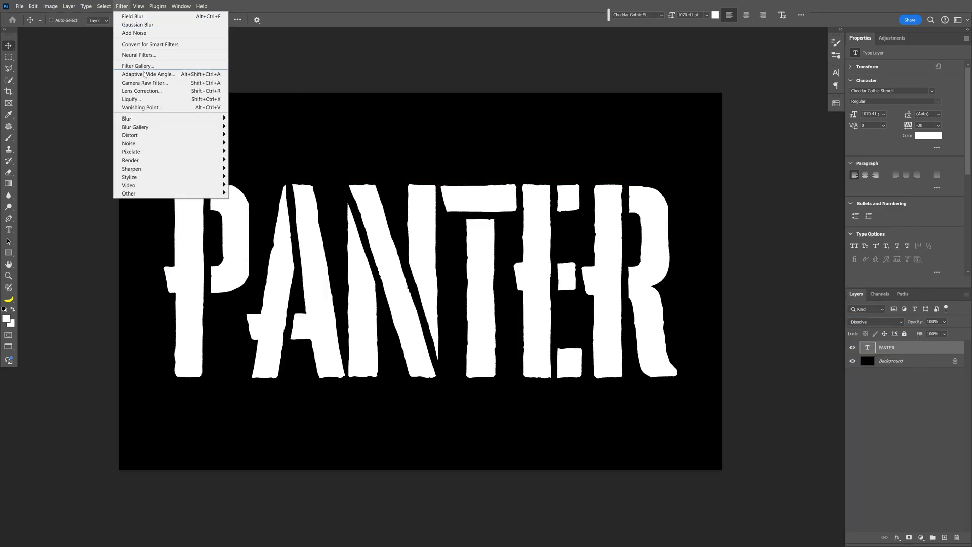
mouse_move(135, 127)
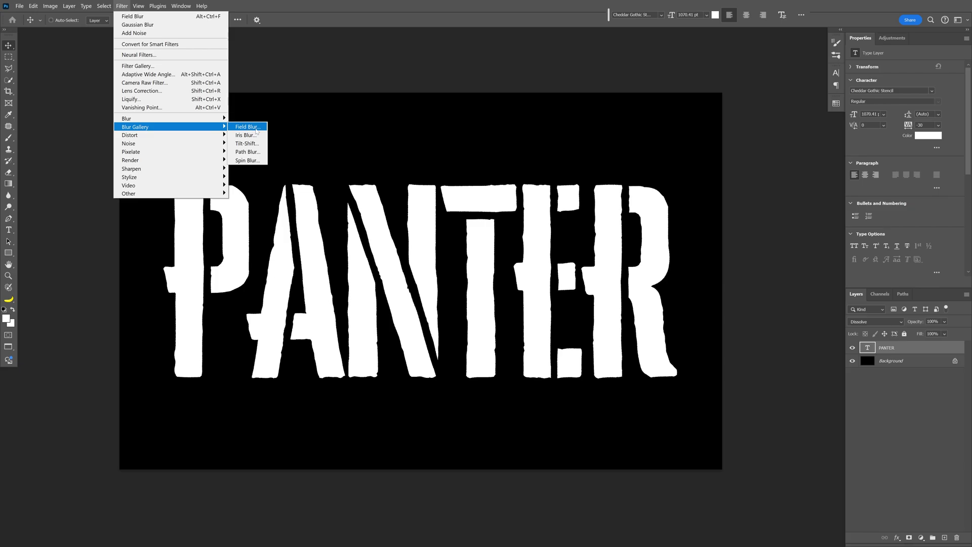
left_click(247, 127)
left_click(515, 205)
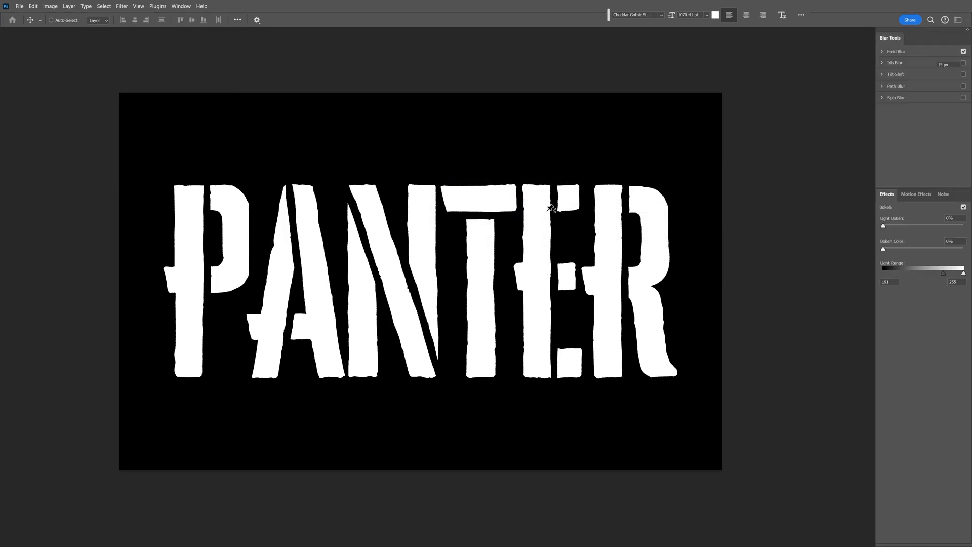
- Add two blur pins, strong on the lettering and weak near the R, and apply the blur
left_click(635, 188)
mouse_move(633, 199)
left_mouse_down()
mouse_move(636, 185)
mouse_move(657, 182)
left_mouse_up()
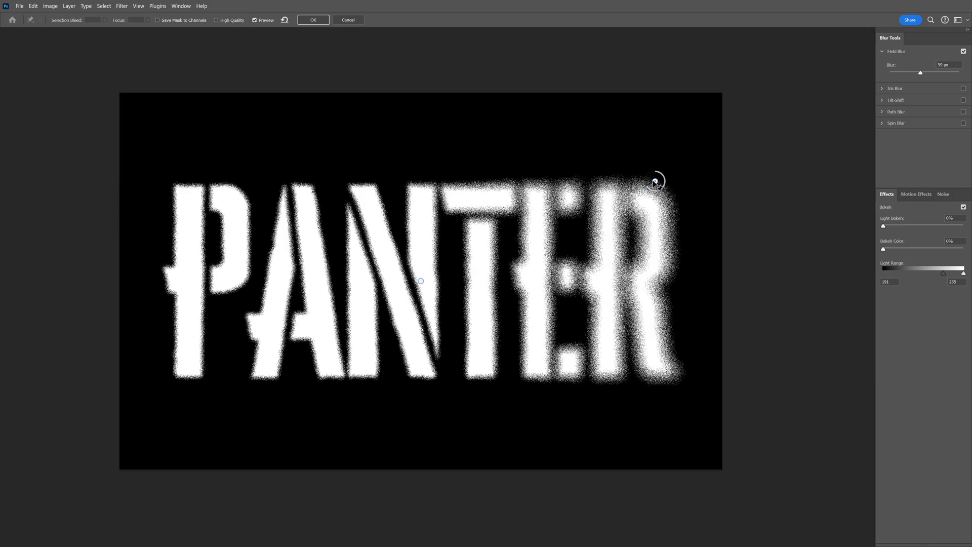
left_click(650, 256)
mouse_move(658, 266)
left_mouse_down()
mouse_move(656, 250)
mouse_move(655, 275)
left_mouse_up()
left_click_drag(654, 187, 621, 137)
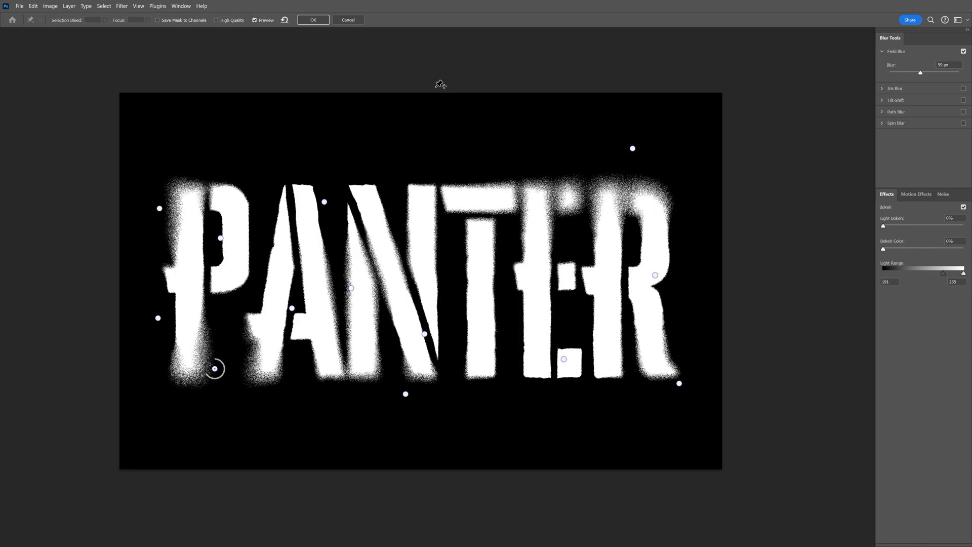
left_click(308, 23)
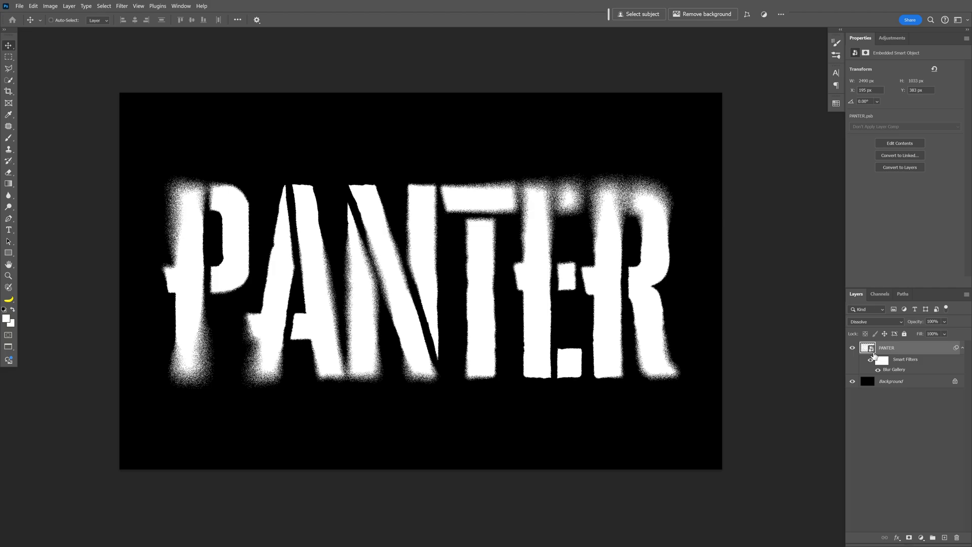
- Convert the blurred PANTER layer into one smart object and add an empty layer above it
right_click(916, 349)
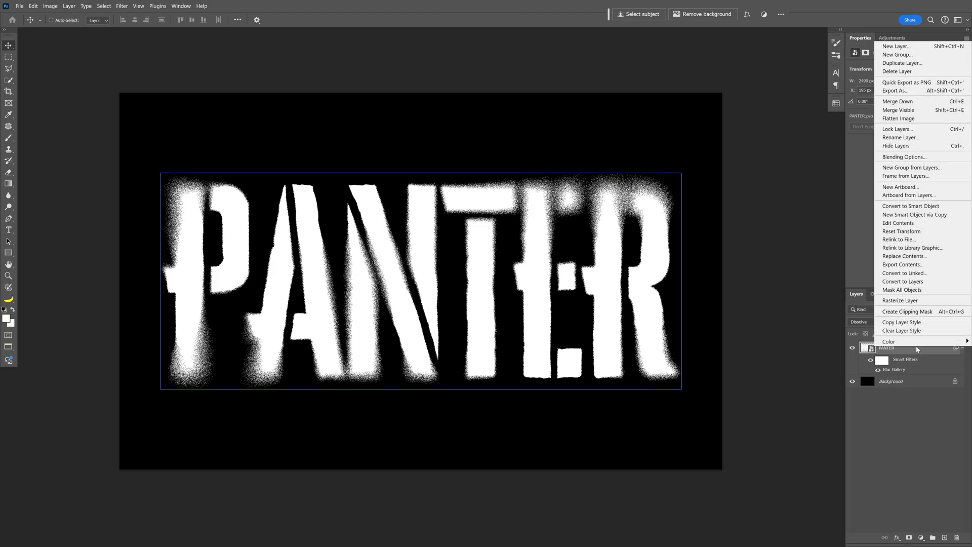
left_click(922, 207)
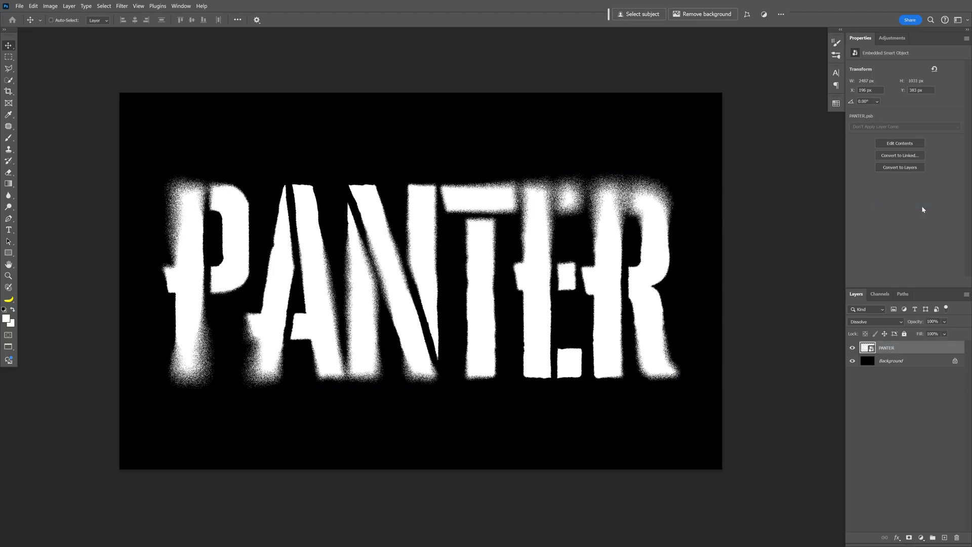
left_click(945, 538)
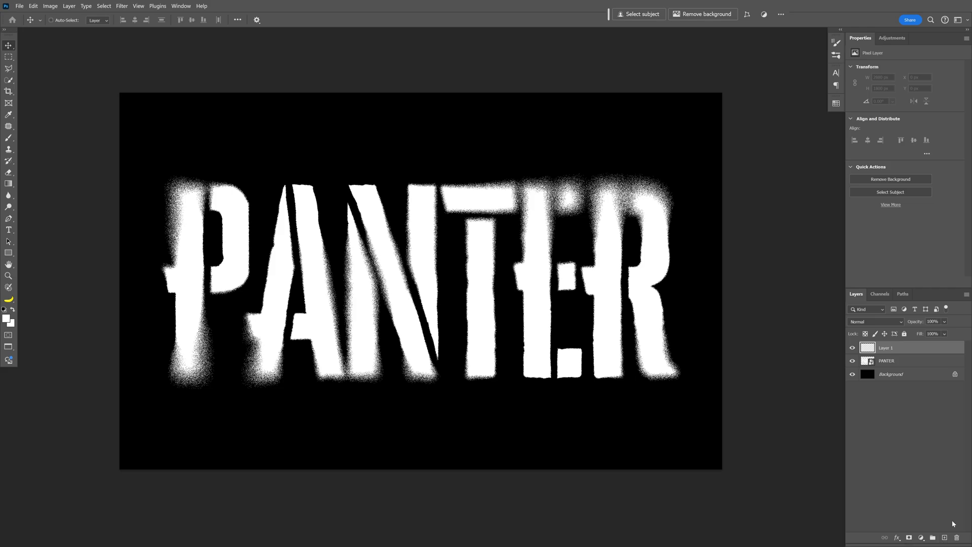
- Load PANTER's letters as a selection, hide that layer, and set Layer 1 to Dissolve
left_click(870, 362, "ctrl")
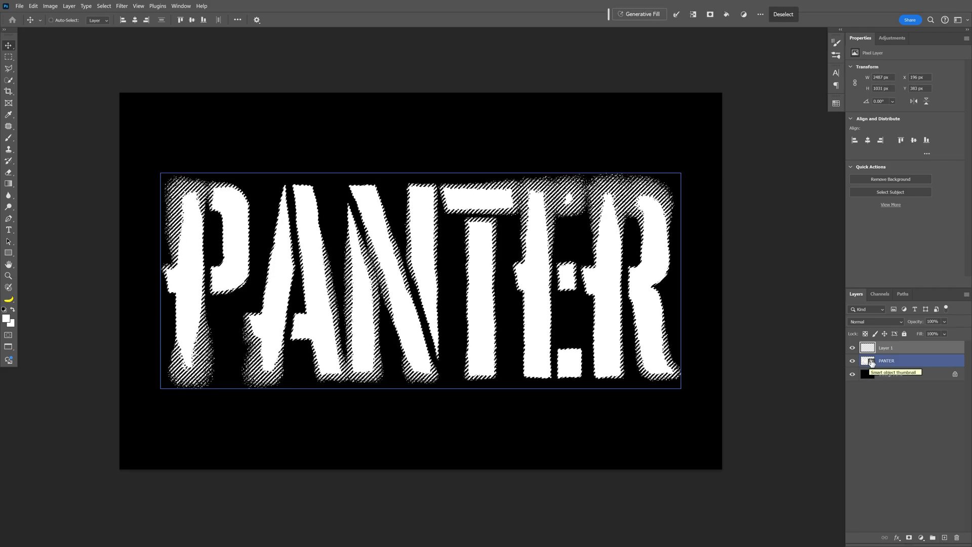
left_click(853, 362)
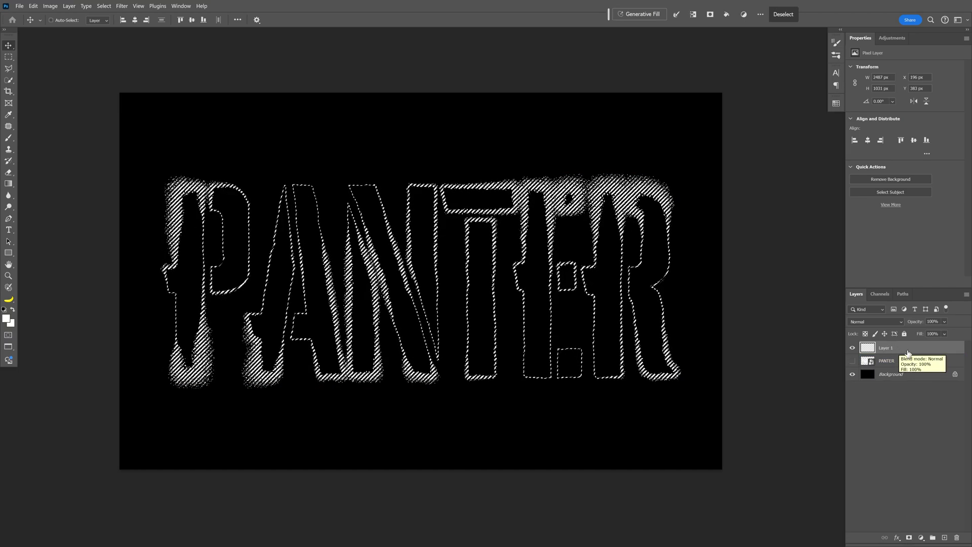
left_click(861, 319)
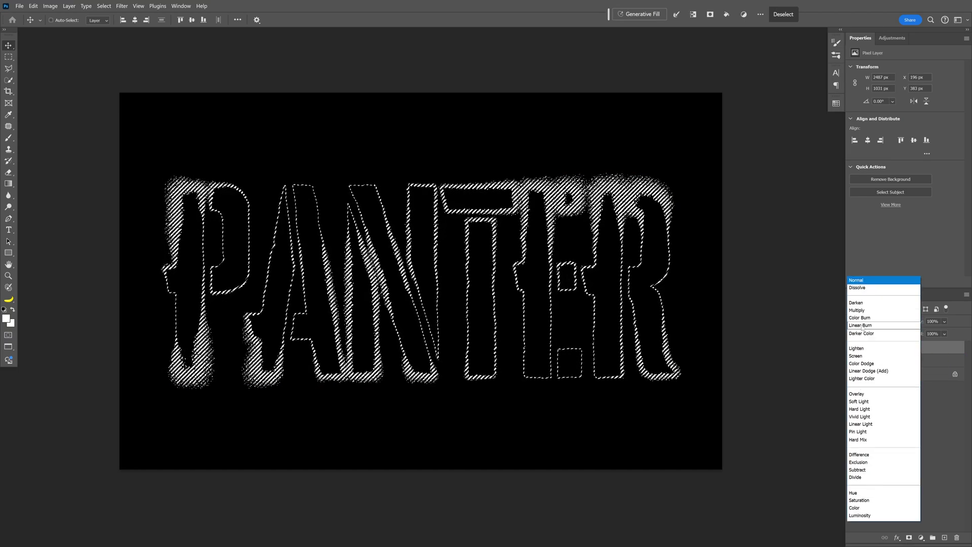
left_click(864, 292)
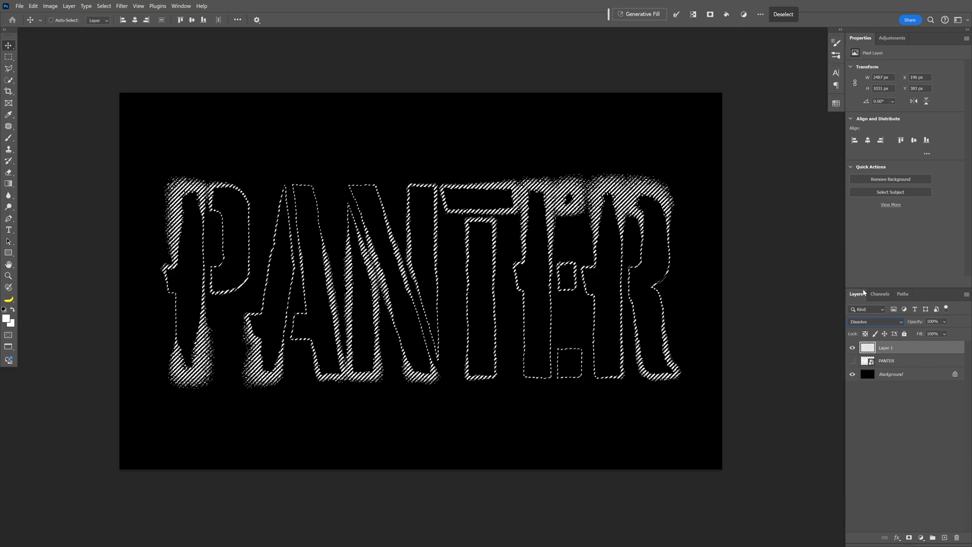
- Spray white brush paint inside the PANTER selection on Layer 1, then deselect
left_click(8, 138)
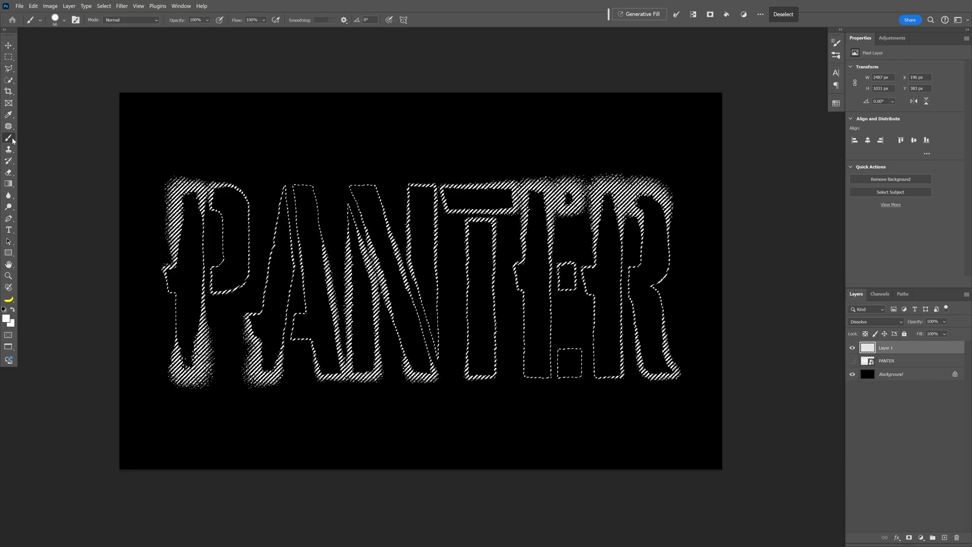
mouse_move(641, 315)
left_mouse_down()
mouse_move(635, 209)
mouse_move(555, 141)
mouse_move(539, 159)
mouse_move(586, 130)
mouse_move(650, 172)
mouse_move(650, 423)
mouse_move(271, 365)
mouse_move(195, 339)
mouse_move(185, 185)
mouse_move(162, 200)
mouse_move(258, 219)
left_mouse_up()
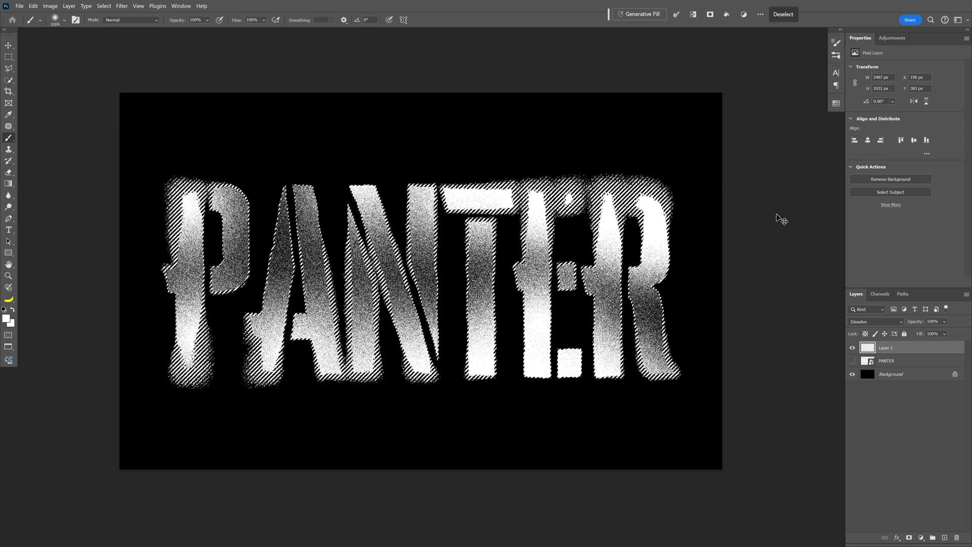
key("ctrl+d")
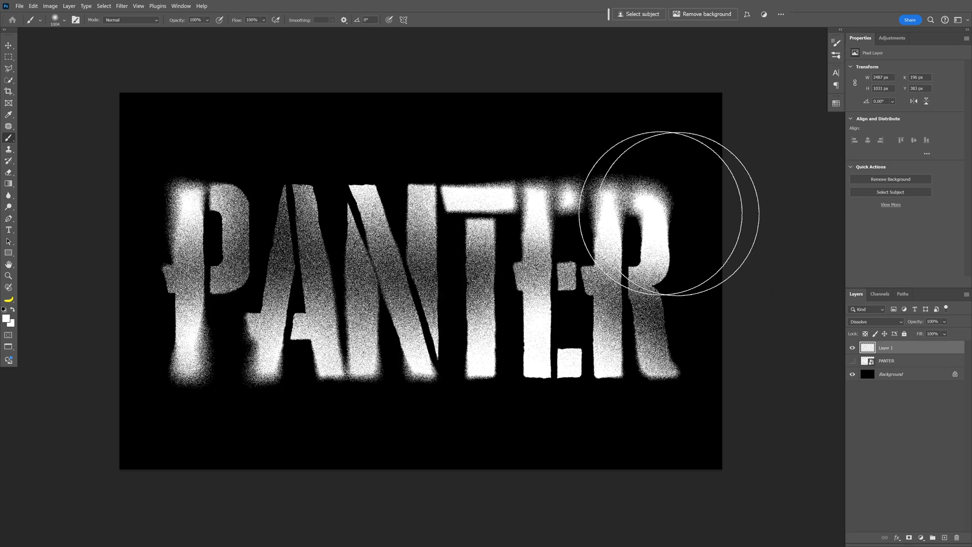
scroll(651, 206, "up", 3)
scroll(424, 195, "down", 2)
- Restore the letter selection for another brush pass, then deselect and return to Move
key("v")
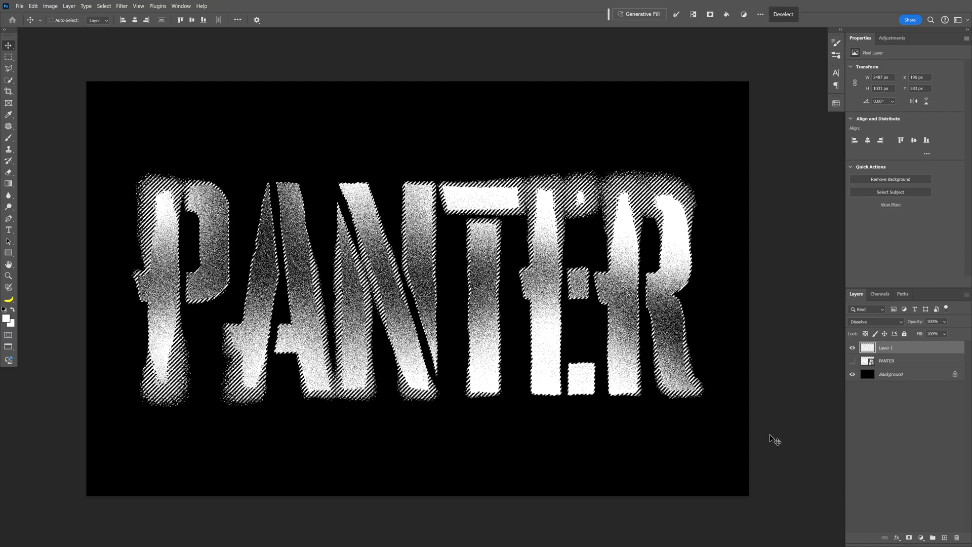
key("ctrl+shift+d")
key("b")
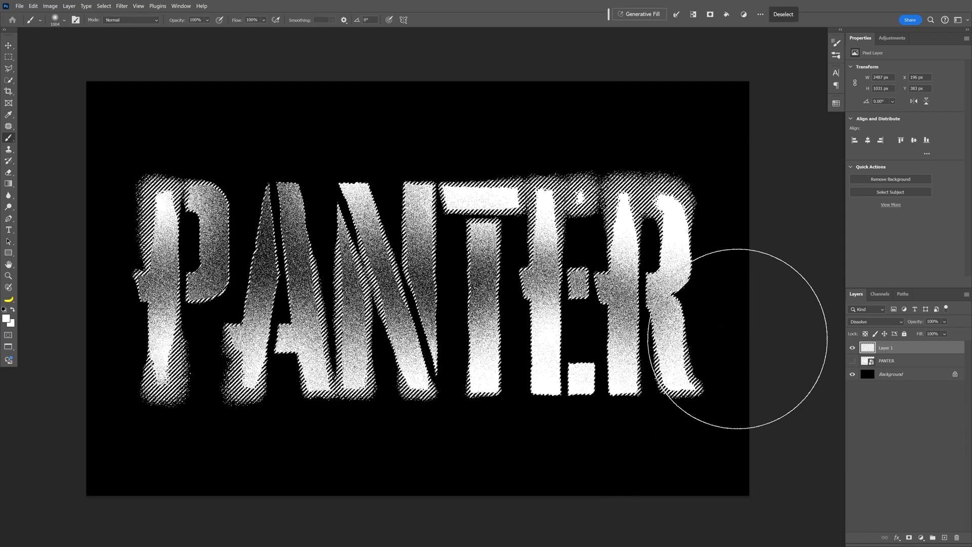
key("ctrl+d")
key("v")
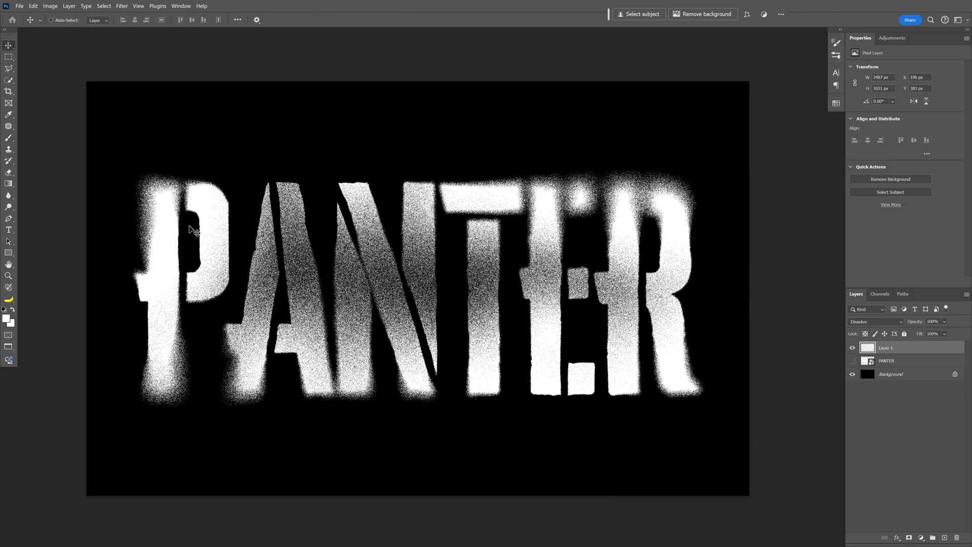
type("gical")
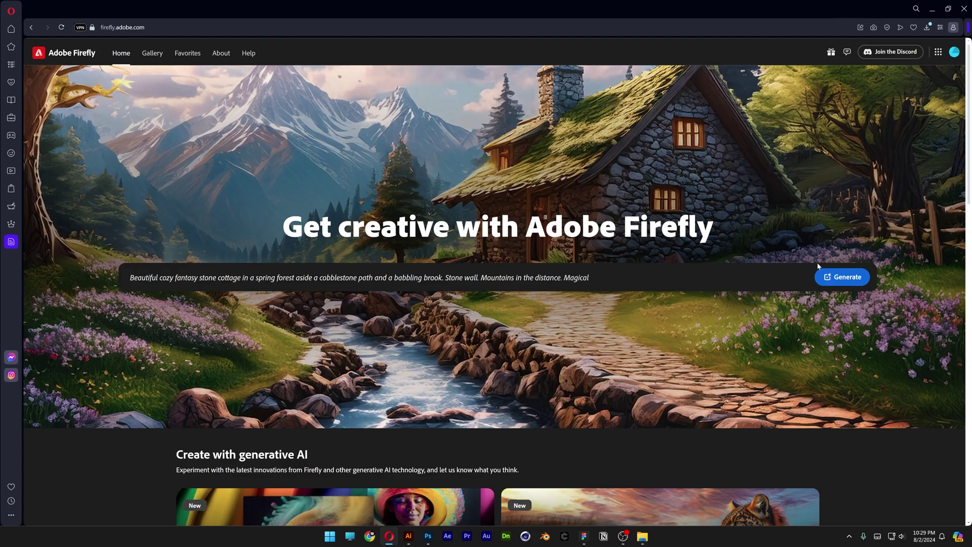
- Try the sample Firefly prompt and set Portrait (3:4) aspect ratio with photo style
left_click(839, 278)
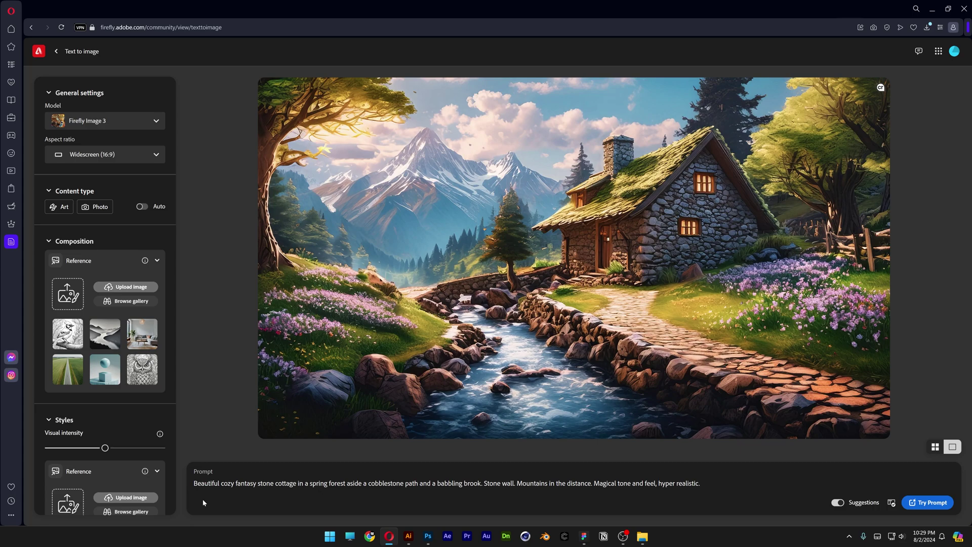
left_click(82, 155)
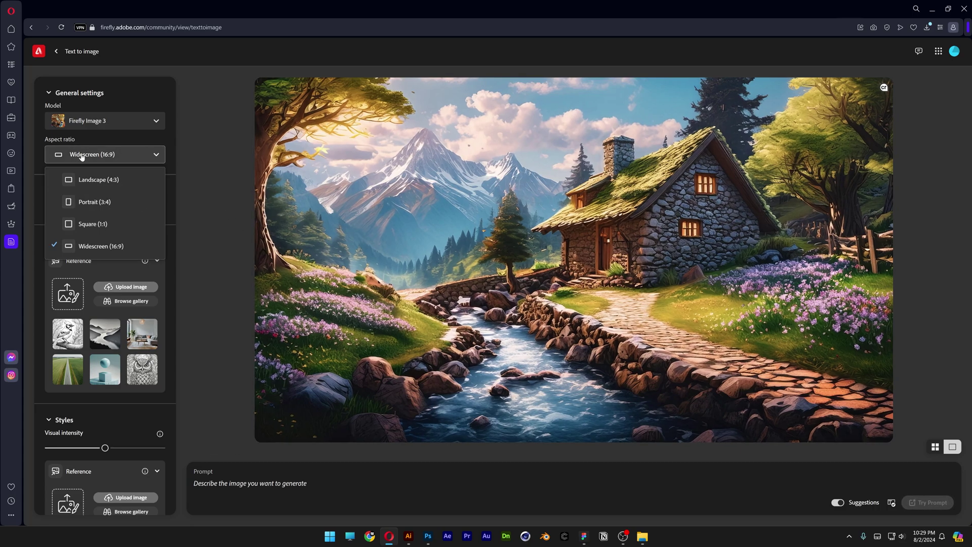
left_click(104, 203)
left_click(104, 212)
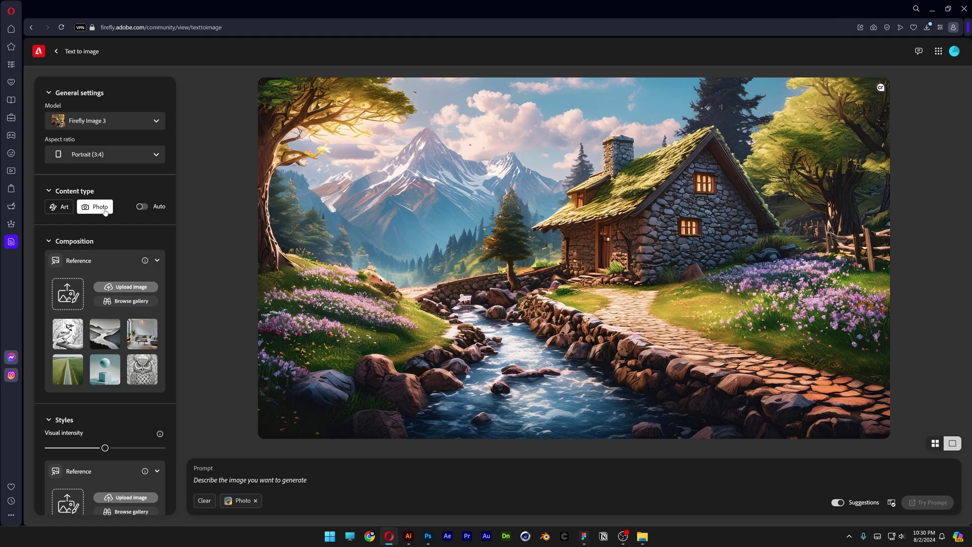
type("black spray paint drip, isolated on white background")
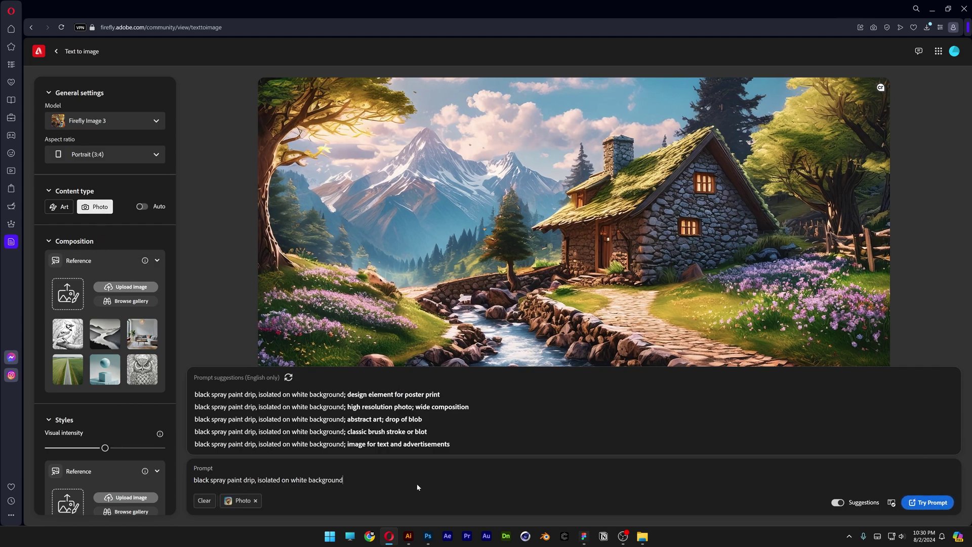
- Generate the drip images and download the spray blob with three drips
left_click(929, 505)
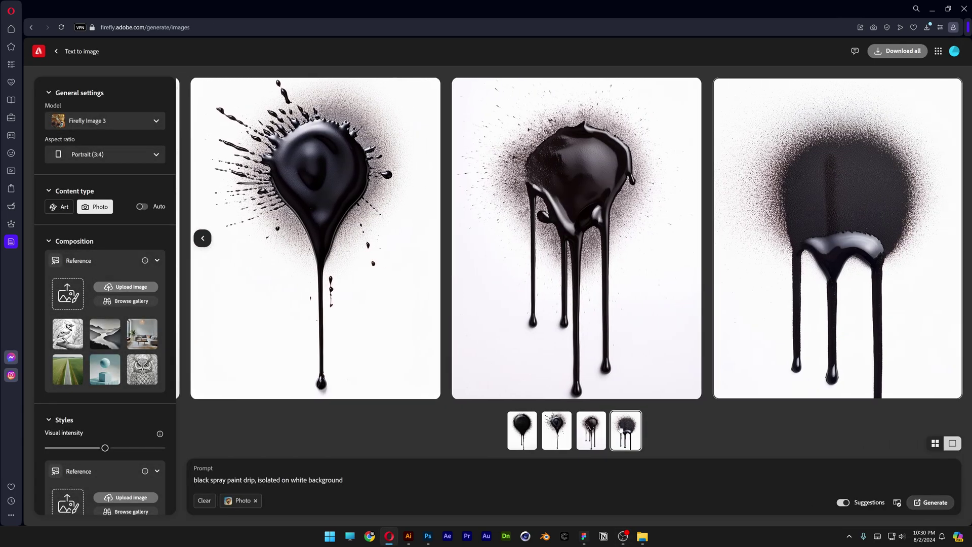
mouse_move(837, 238)
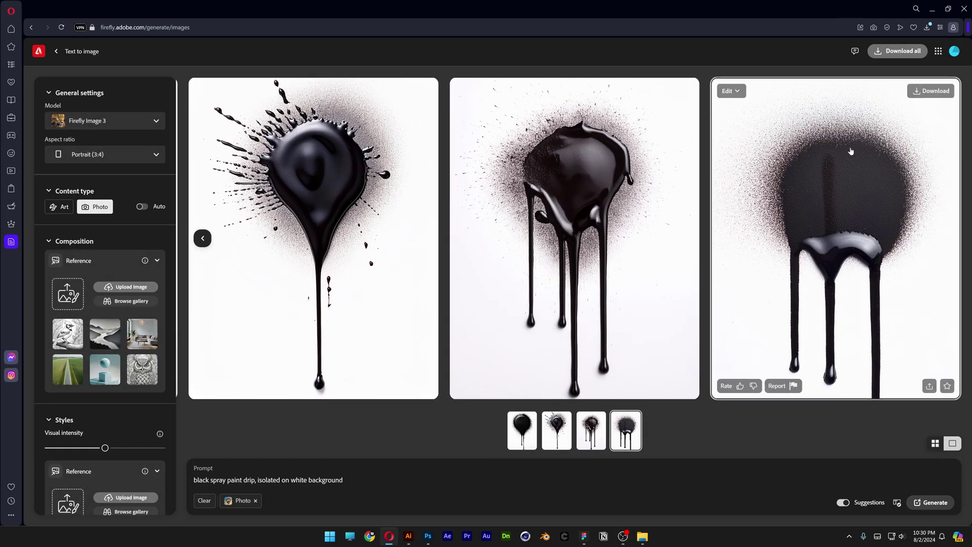
left_click(931, 92)
left_click(955, 111)
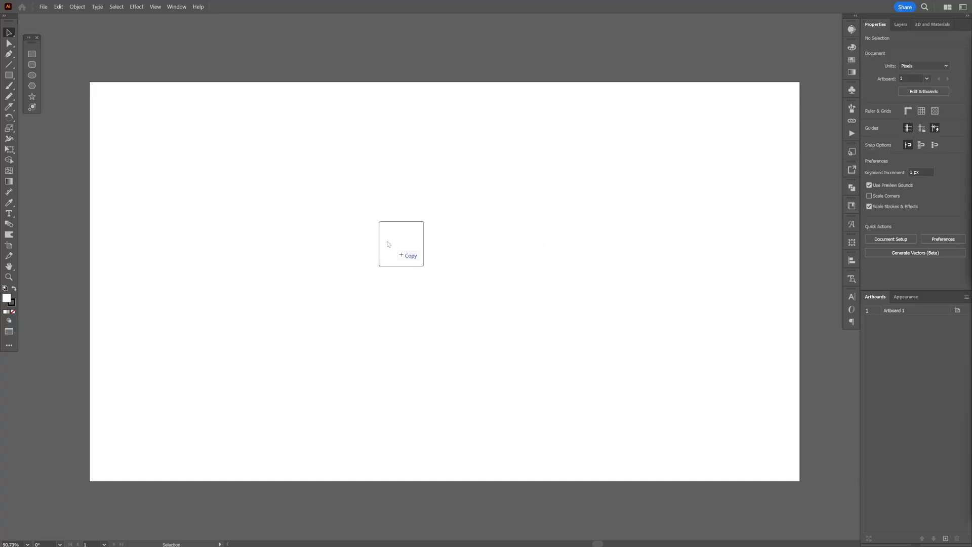
- Place and embed the downloaded drip image, then trace it to black and white
left_click_drag(796, 160, 419, 236)
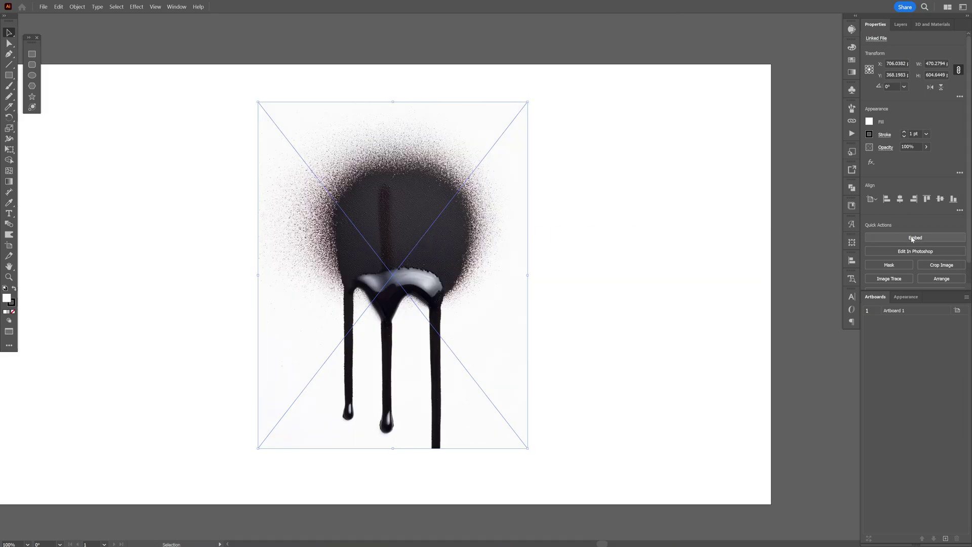
left_click(923, 238)
left_click(944, 255)
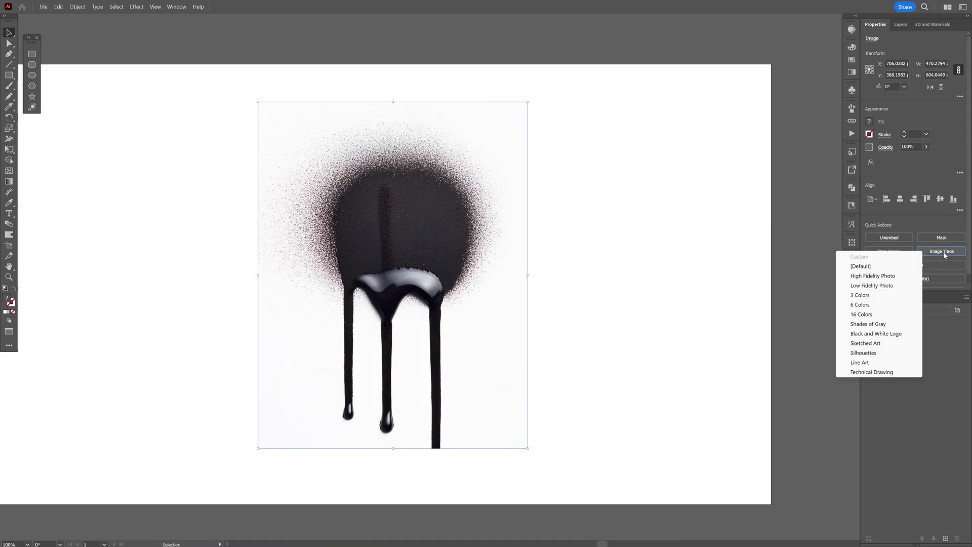
left_click(863, 268)
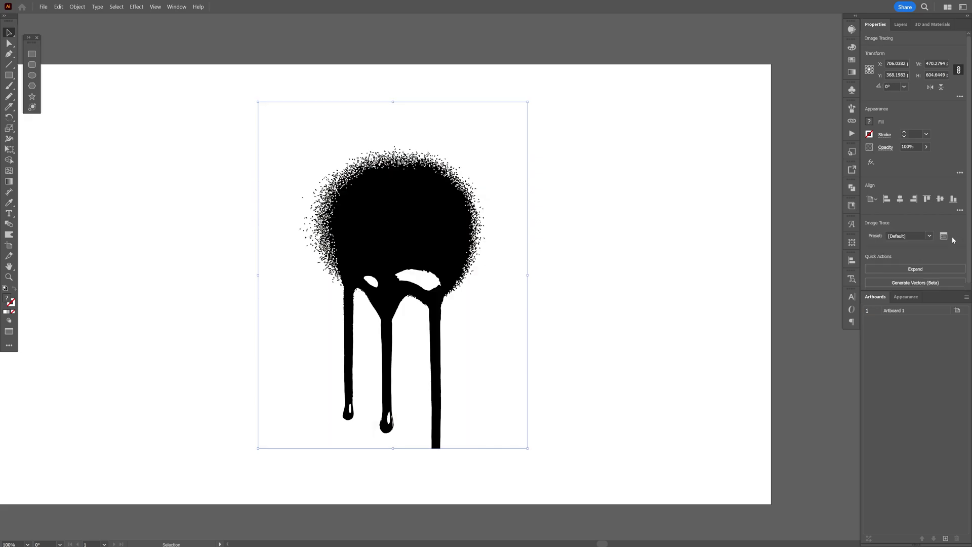
- Enable Ignore Color (white) in the trace settings and expand the trace into paths
left_click(943, 237)
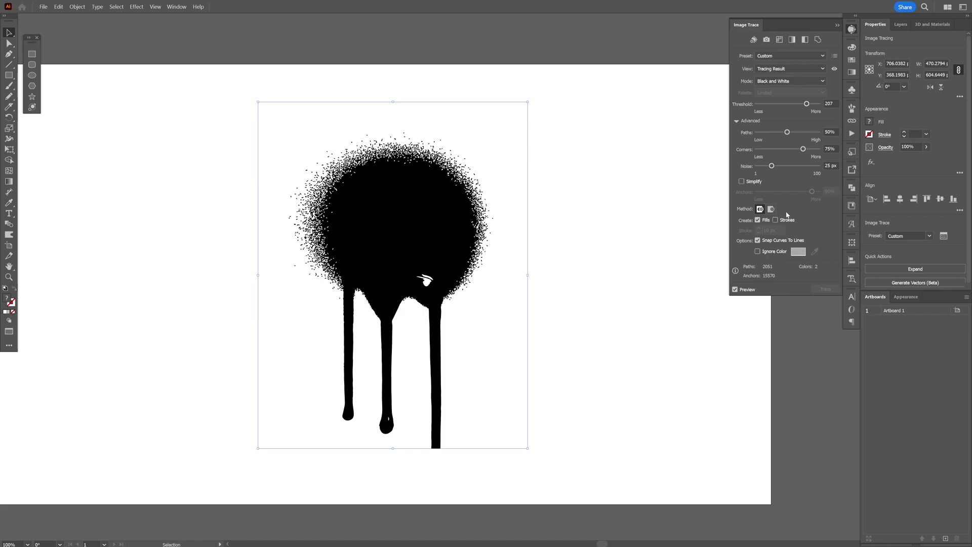
left_click(783, 255)
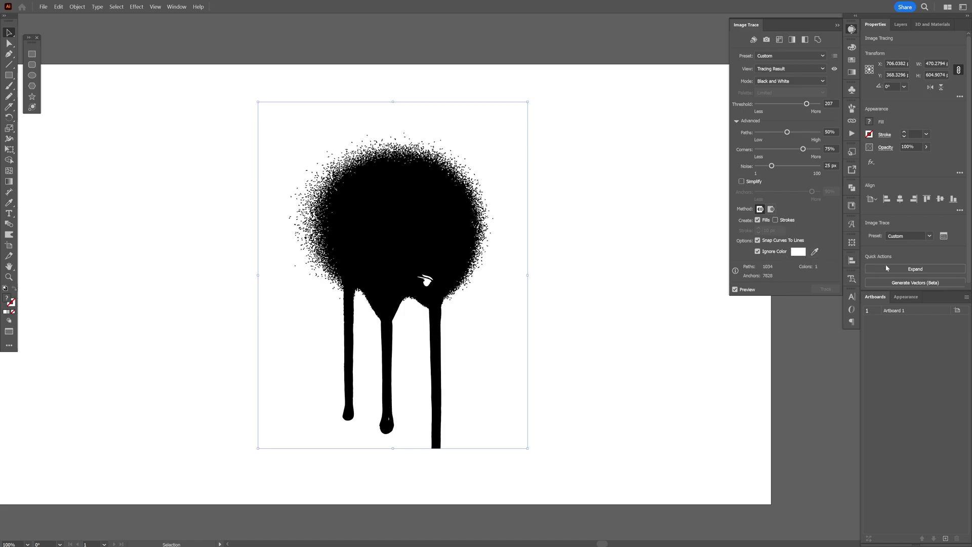
left_click(924, 270)
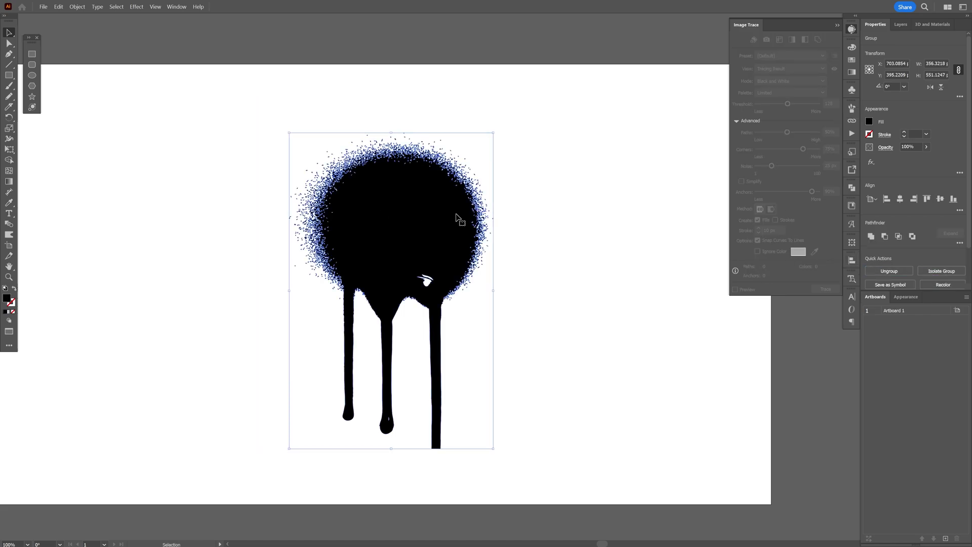
- Ungroup the traced art and pull the black blob away from the speckle ring
right_click(428, 224)
left_click(455, 339)
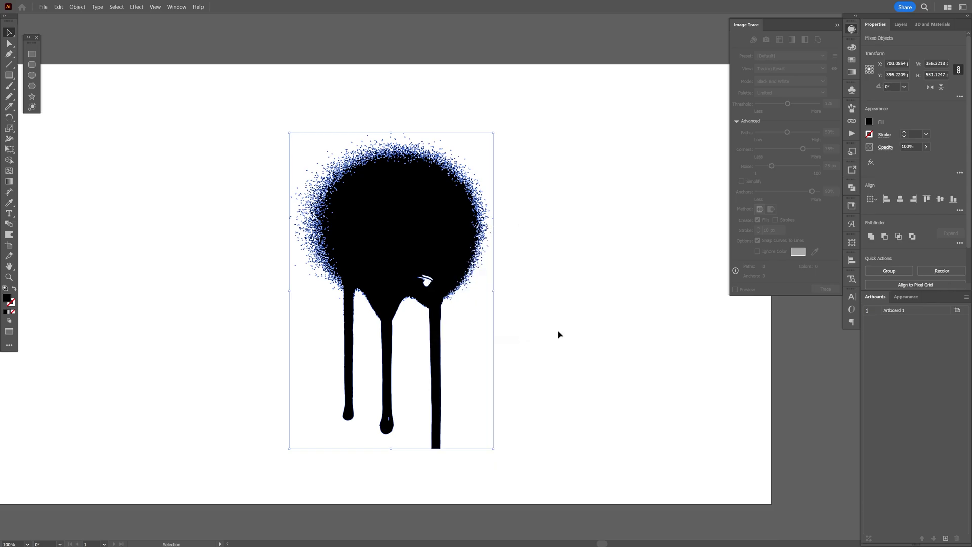
left_click_drag(410, 227, 600, 228)
- Delete the small white shapes inside the blob using Direct Selection
key("ctrl+plus")
key("a")
left_click(467, 422)
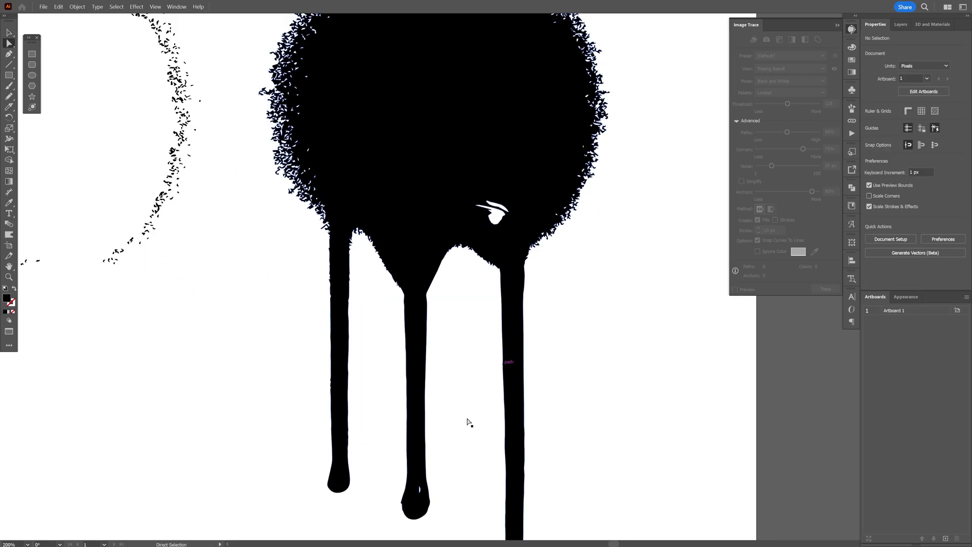
left_click(420, 490)
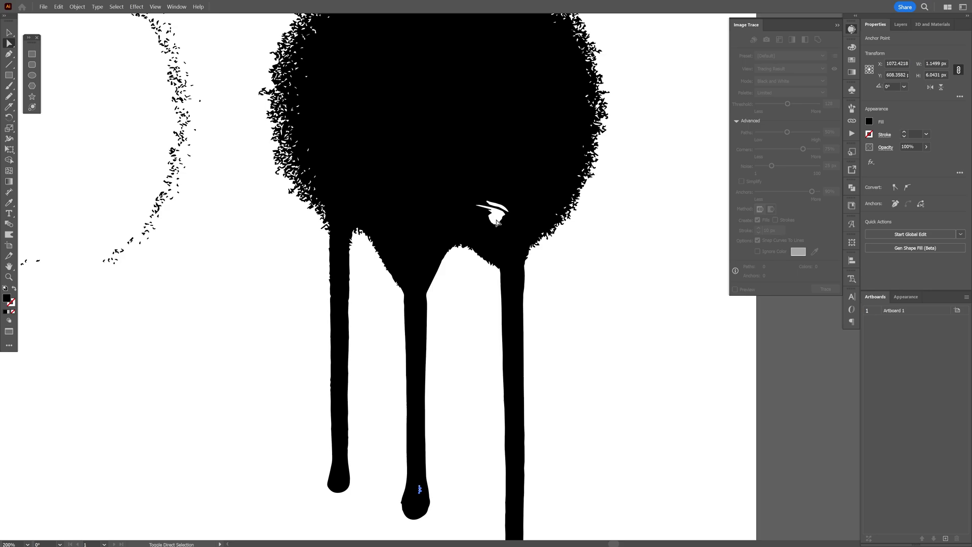
key("Delete")
key("ctrl+minus")
key("v")
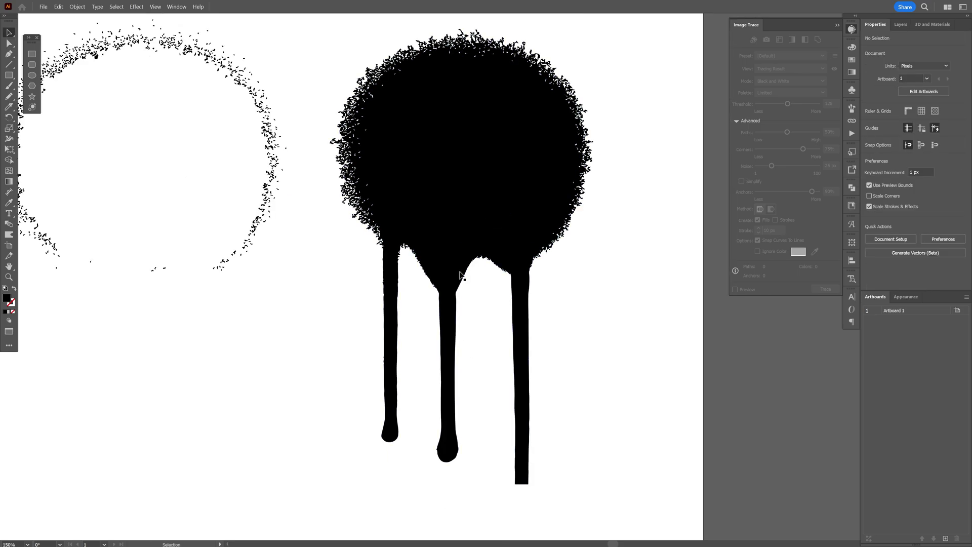
- Slice the two left drips off the blob with the Knife tool
left_click(430, 206)
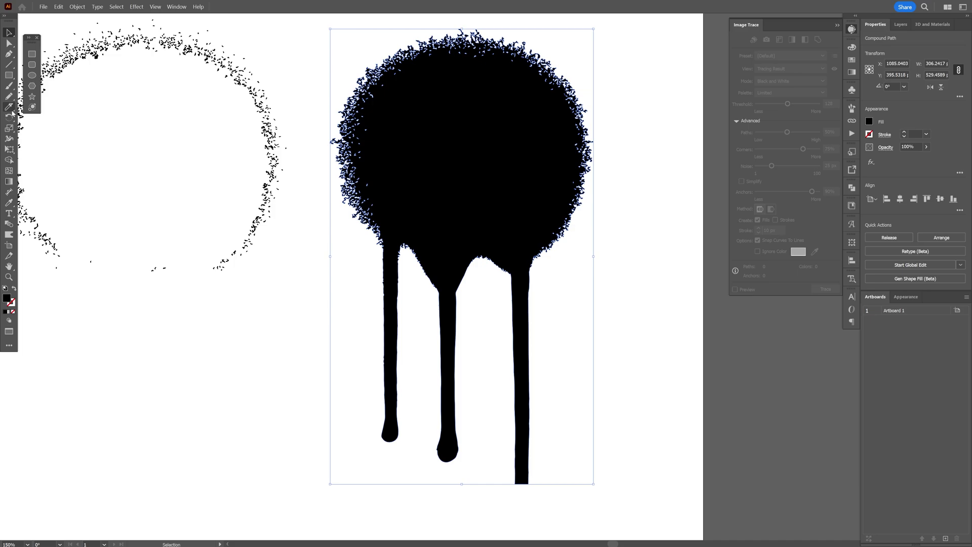
left_click_drag(9, 107, 47, 114)
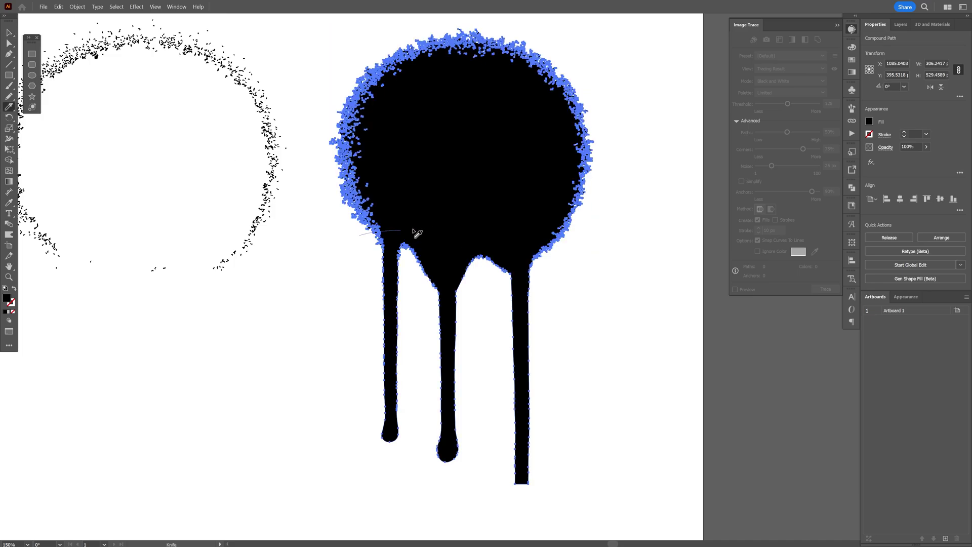
key("v")
left_click_drag(453, 260, 387, 302)
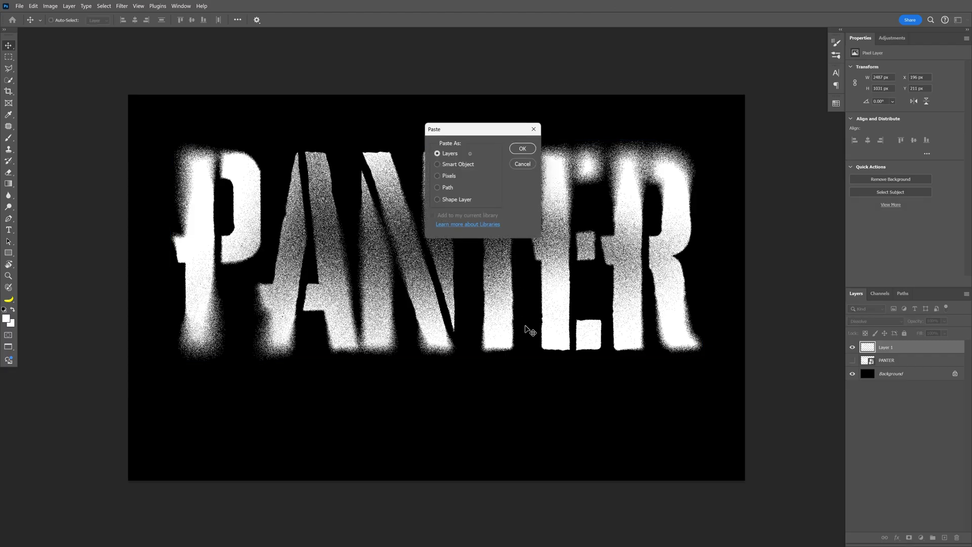
- Paste the drip piece as a layer and enlarge it beneath the R
left_click(523, 149)
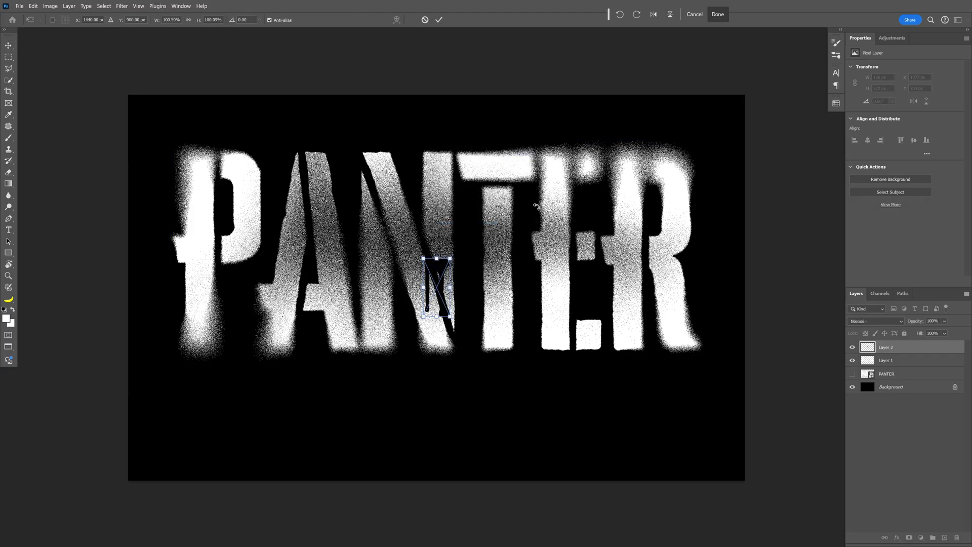
left_click_drag(457, 320, 661, 414)
left_click_drag(665, 349, 612, 267)
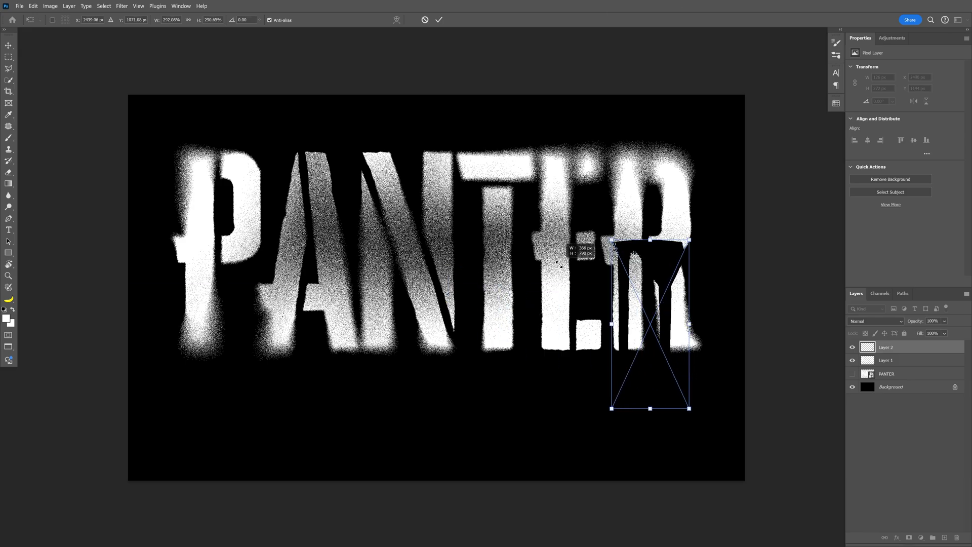
key("Return")
- Give the drip layer a white Color Overlay
double_click(906, 349)
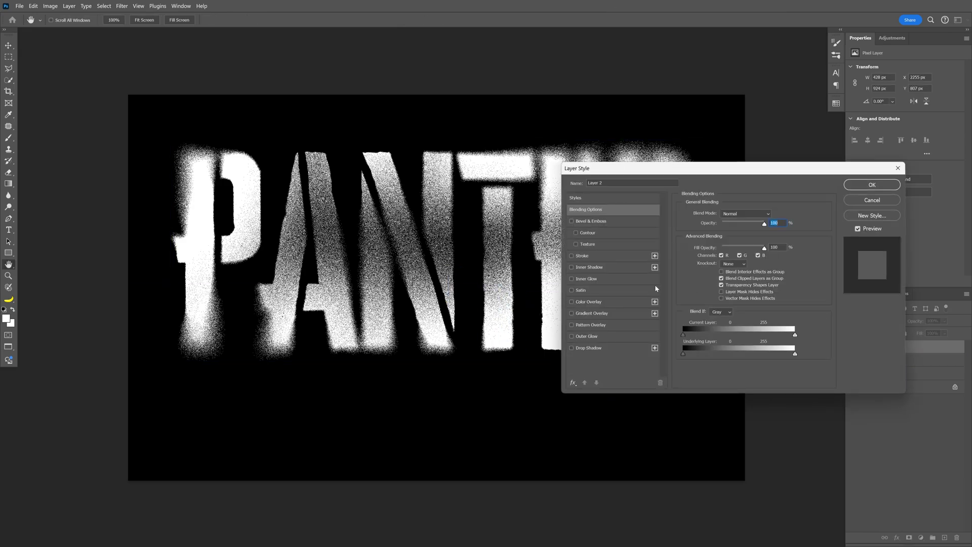
left_click(593, 305)
key("Return")
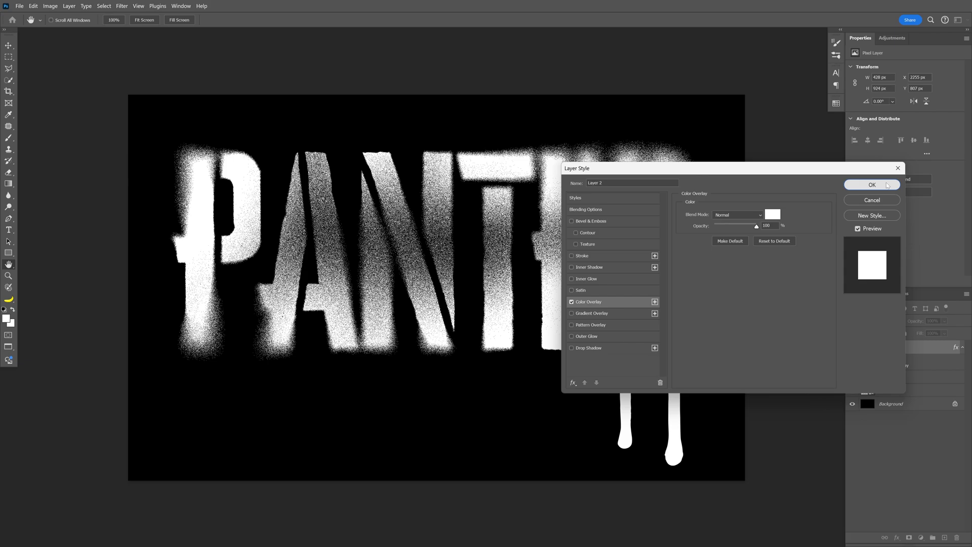
scroll(690, 363, "up", 2)
- Cut the left drip out to its own layer and move it onto the R's stem
key("alt+bracketleft")
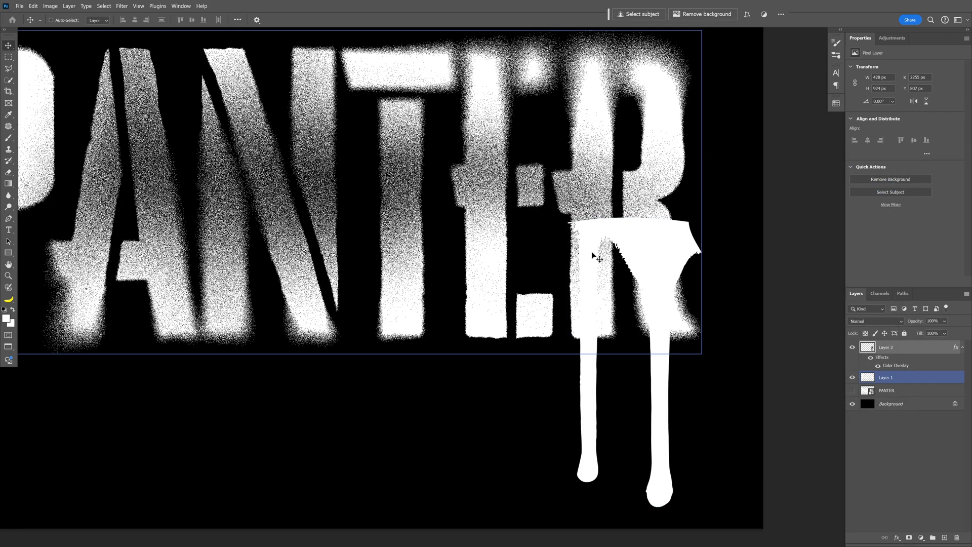
key("m")
left_click_drag(506, 178, 608, 505)
key("Delete")
key("ctrl+d")
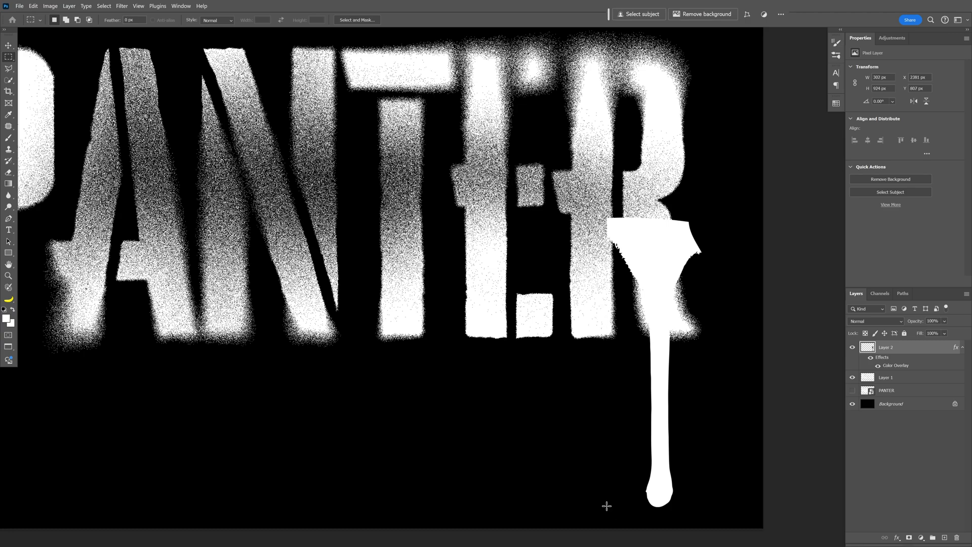
key("ctrl+v")
key("v")
left_click_drag(384, 198, 589, 238)
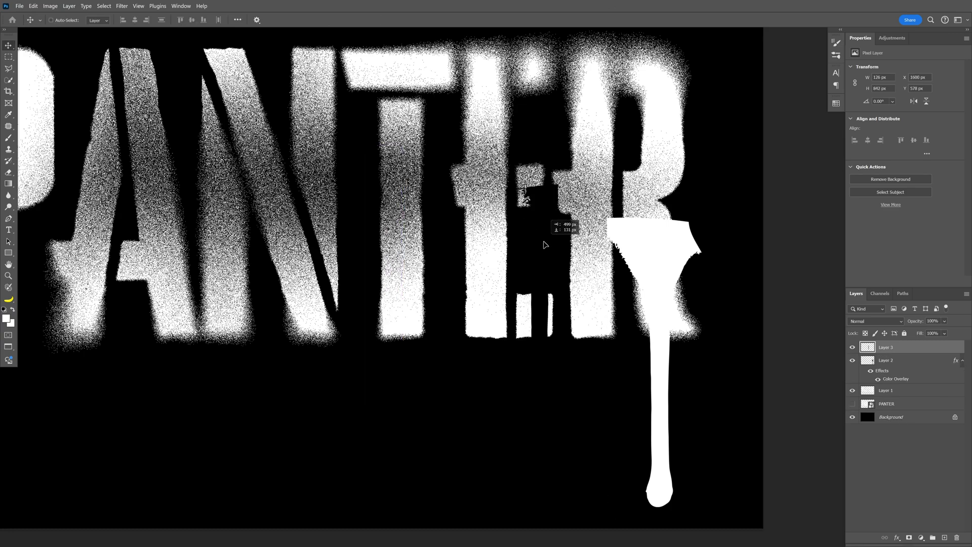
- Copy the white overlay to the new drip, shrink both drips, and reposition one under the R
left_click(896, 358)
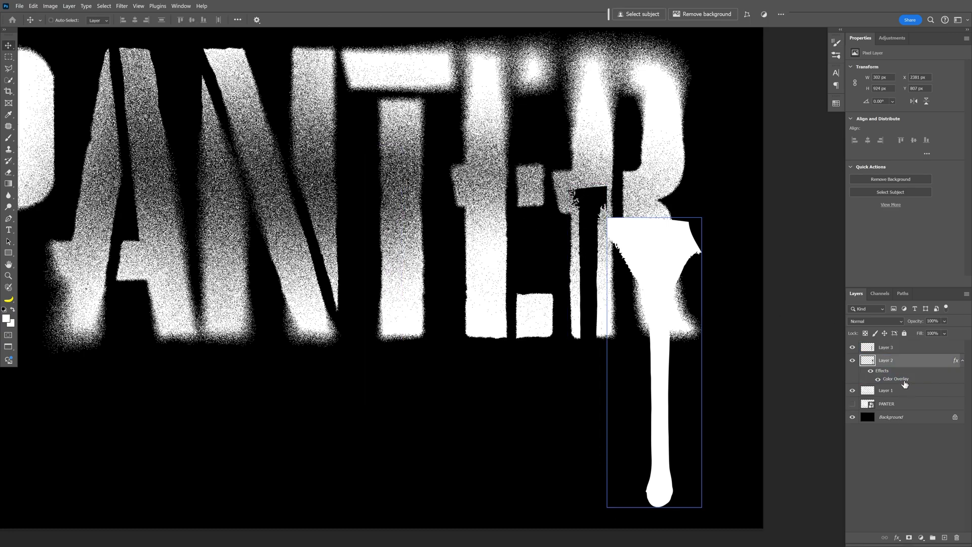
left_click_drag(897, 378, 895, 350)
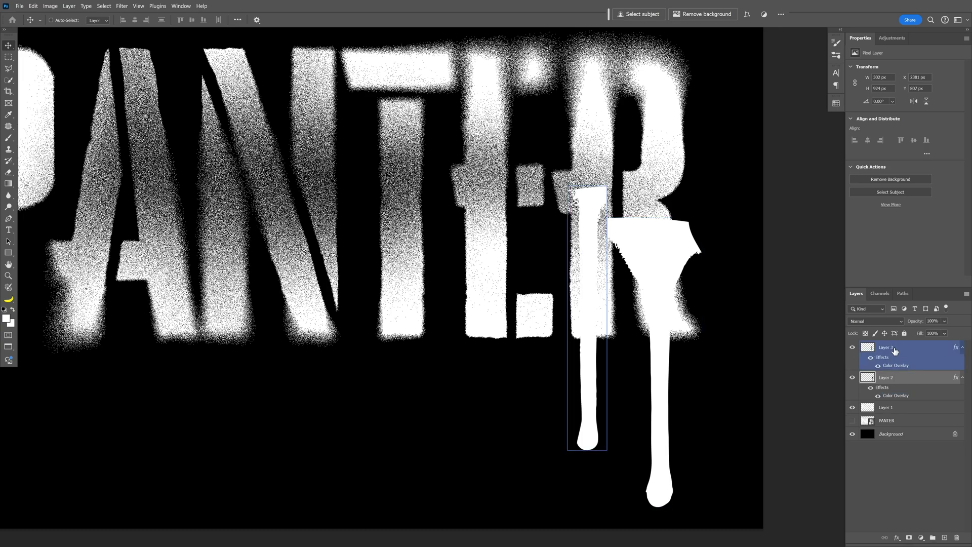
left_click(896, 377, "shift")
key("ctrl+t")
left_click_drag(700, 186, 661, 221)
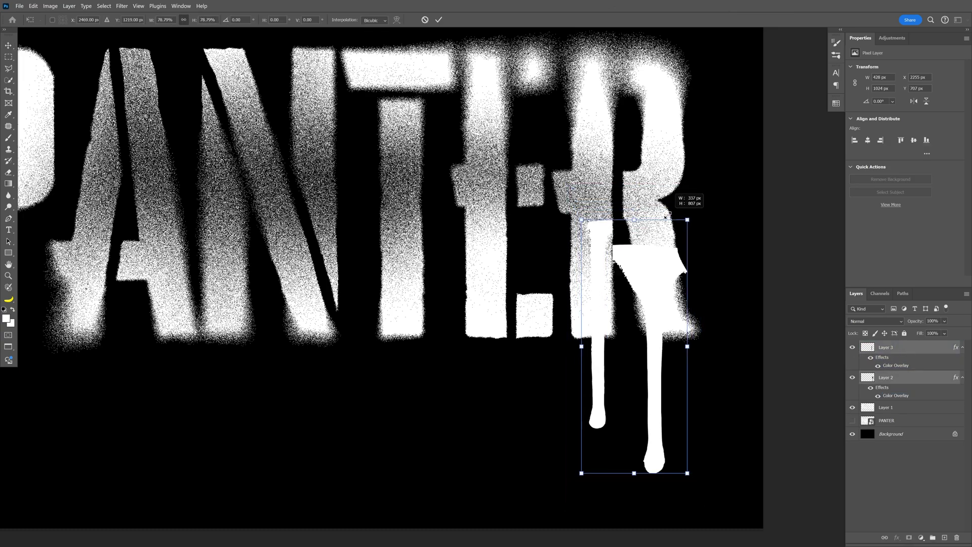
key("Return")
left_click_drag(661, 338, 658, 335)
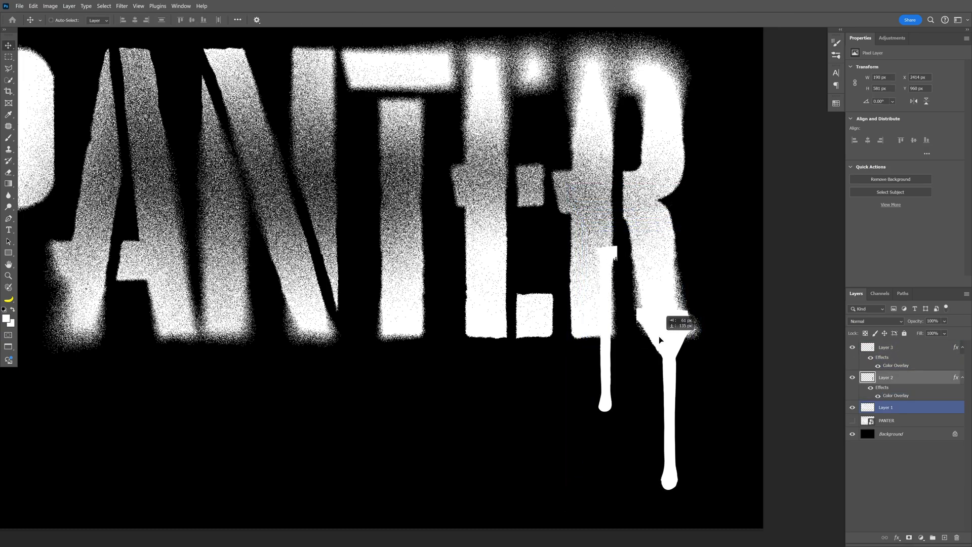
scroll(659, 335, "up", 2)
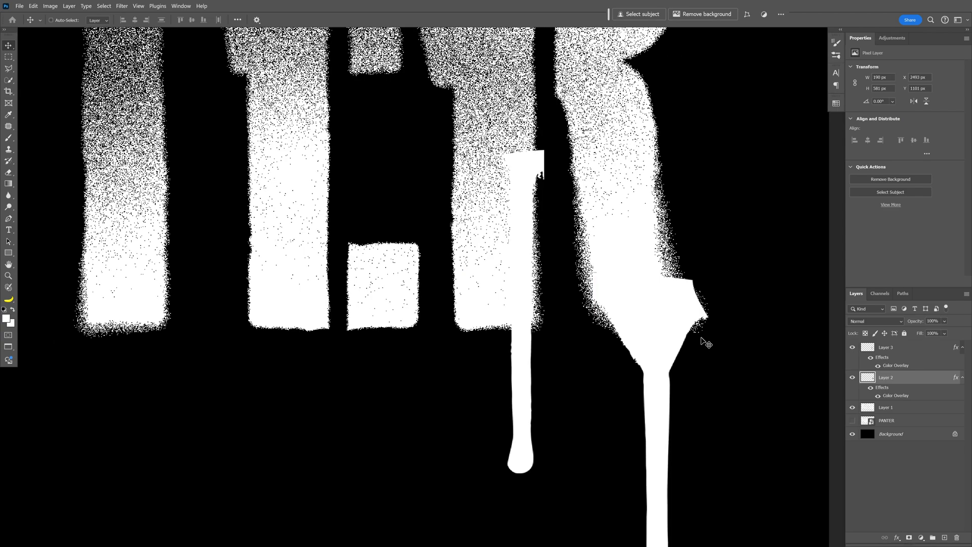